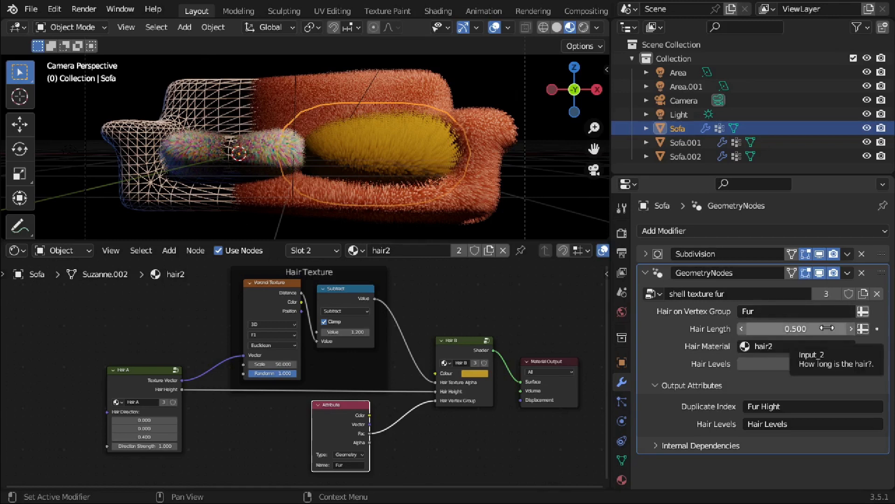
# Try a Hair Length of 0.66 on the yellow cushion's fur modifier, and set it back to 0.5
pyautogui.moveTo(827, 328); pyautogui.dragTo(864, 328)
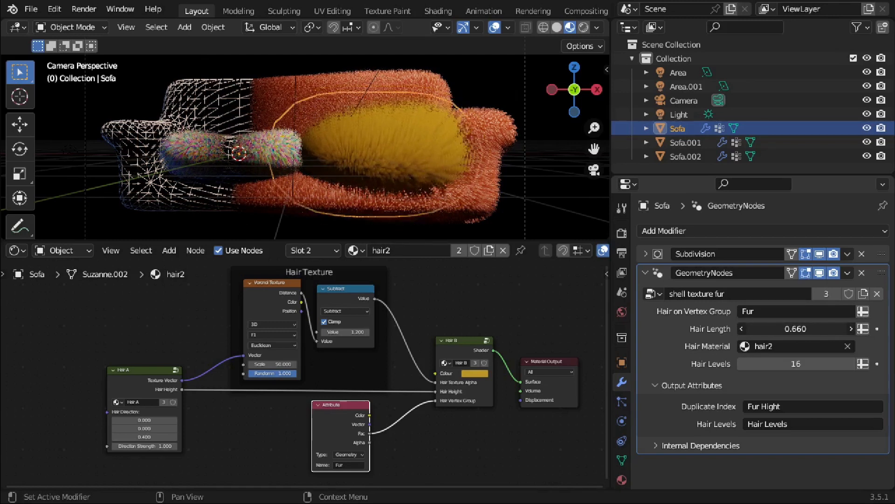
pyautogui.click(797, 329)
pyautogui.write('.5')
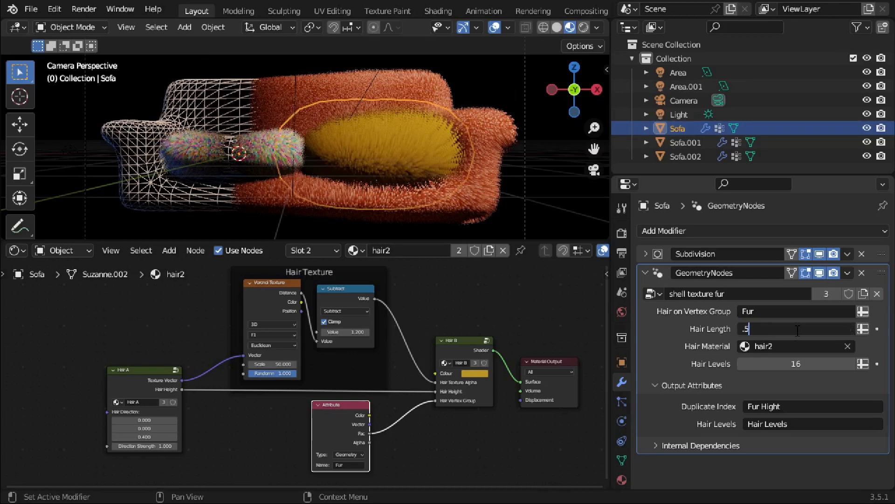
pyautogui.press('Return')
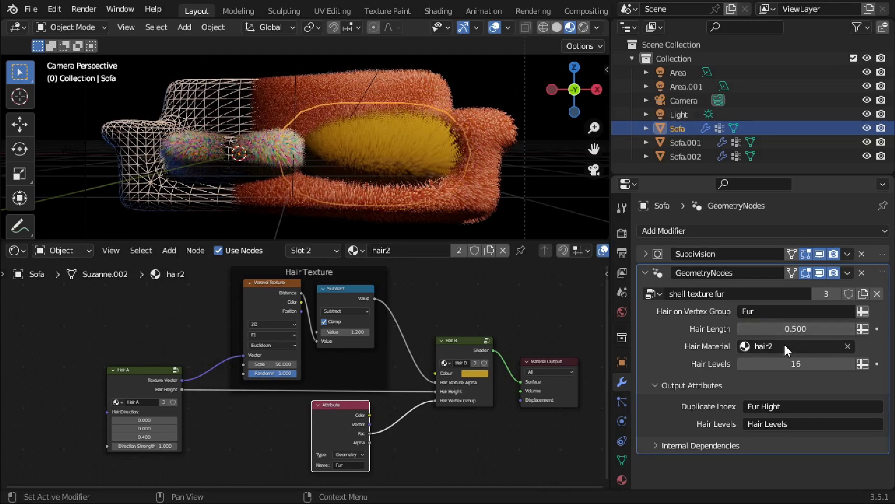
# Try the hair1 material on the yellow cushion's fur, and set Hair Material back to hair2
pyautogui.click(788, 350)
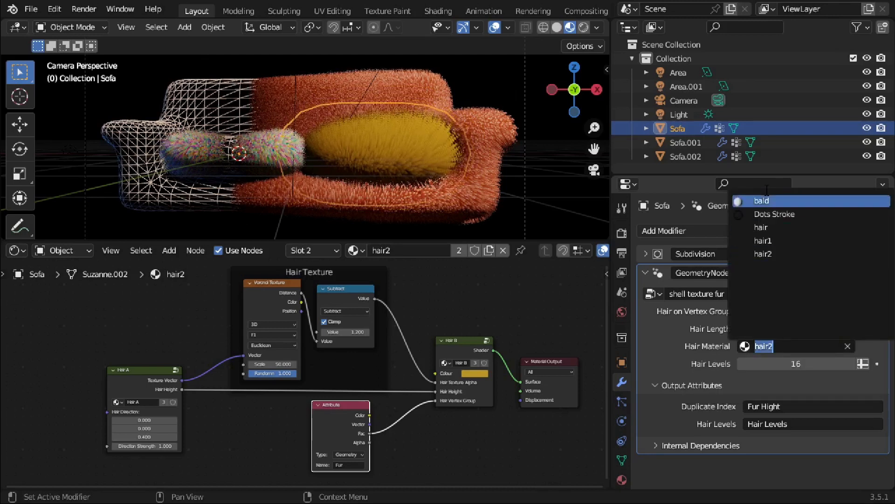
pyautogui.click(769, 241)
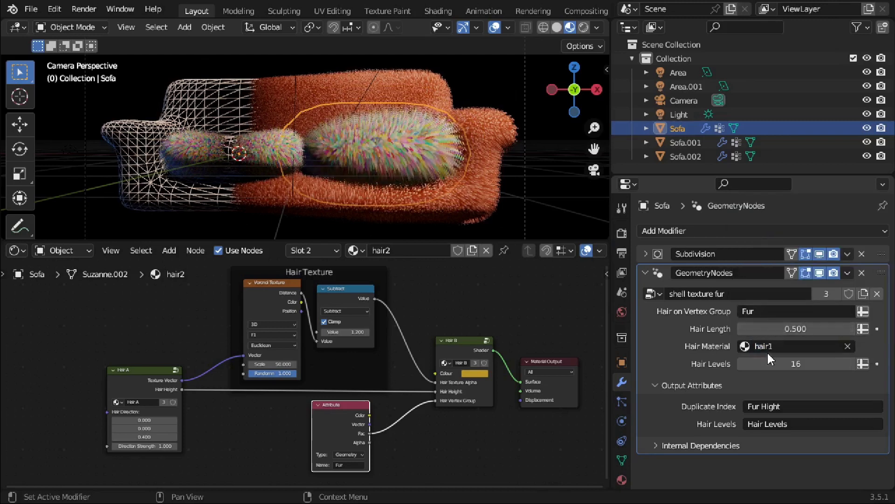
pyautogui.click(771, 349)
pyautogui.click(759, 242)
pyautogui.click(785, 346)
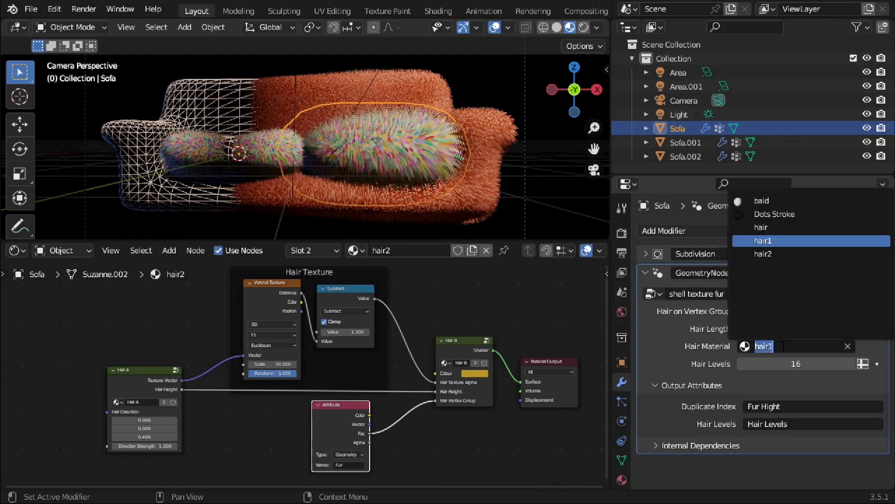
pyautogui.click(771, 255)
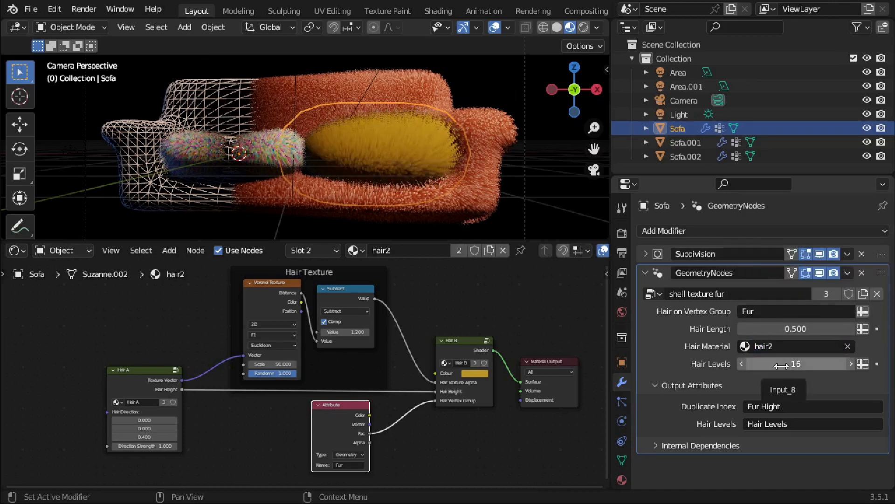
# Lower the Hair Levels of the yellow cushion's fur to 3, and reduce them by two more levels
pyautogui.moveTo(791, 366); pyautogui.dragTo(753, 366)
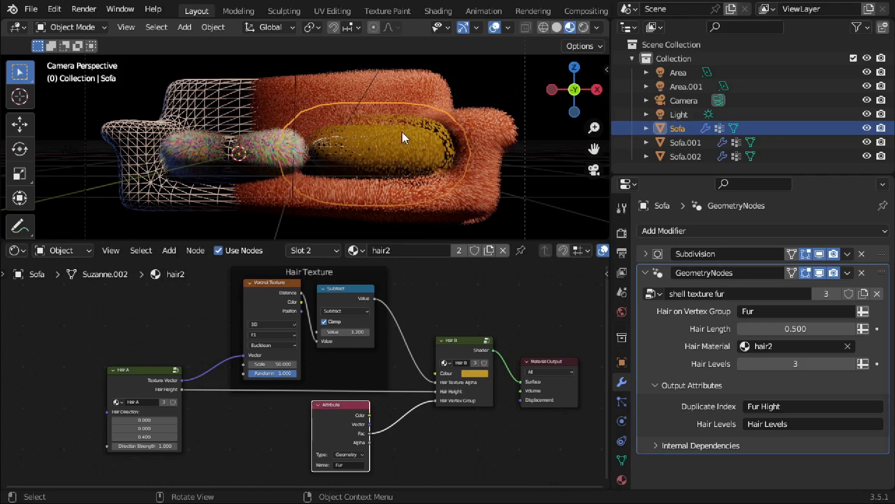
pyautogui.click(742, 365)
pyautogui.click(742, 365)
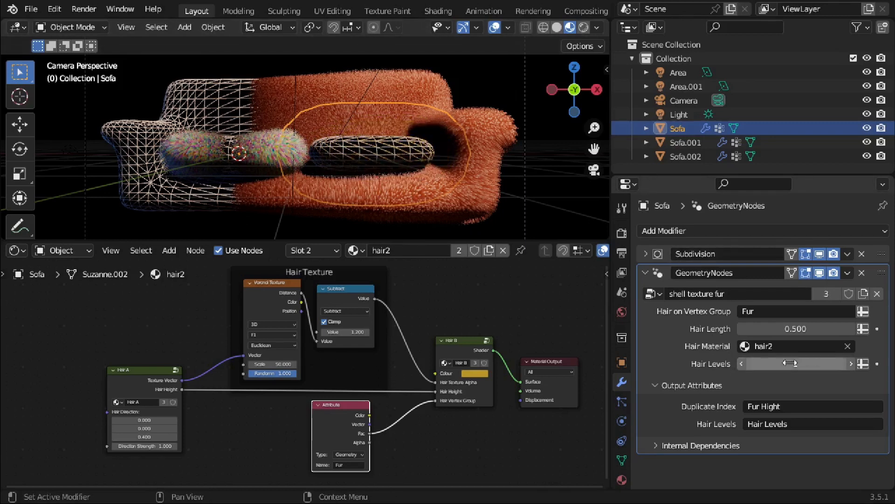
# Raise the Hair Levels of the yellow cushion's fur to 24
pyautogui.click(852, 364)
pyautogui.click(852, 364)
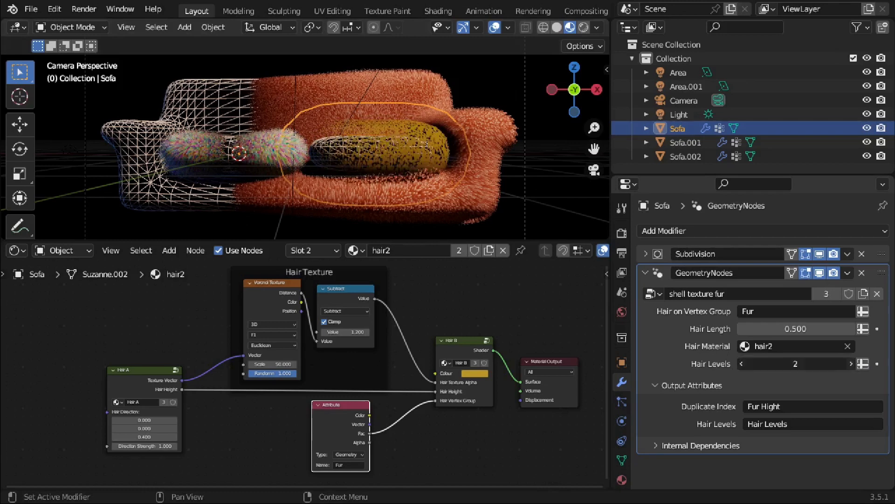
pyautogui.click(852, 364)
pyautogui.click(852, 364)
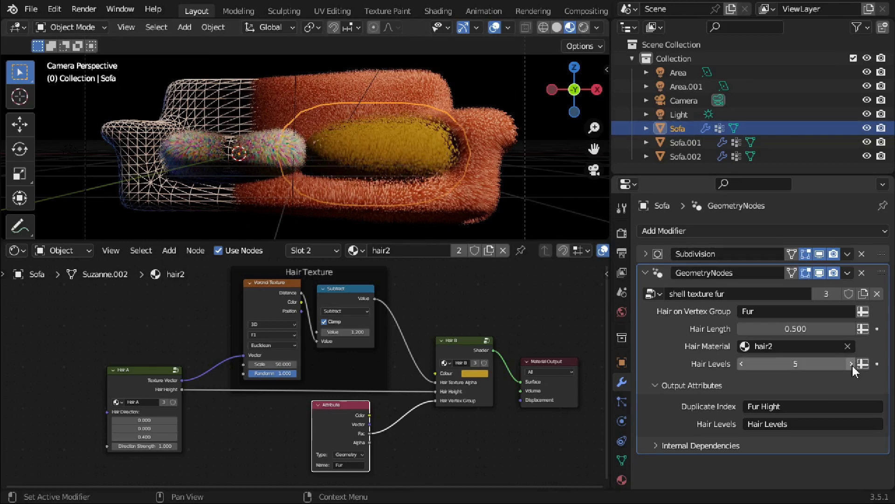
pyautogui.click(852, 364)
pyautogui.click(852, 364)
pyautogui.click(852, 364)
pyautogui.click(852, 363)
pyautogui.click(852, 364)
pyautogui.click(852, 364)
pyautogui.click(852, 363)
pyautogui.click(852, 363)
pyautogui.click(852, 364)
pyautogui.click(853, 364)
pyautogui.moveTo(851, 363)
pyautogui.mouseDown()
pyautogui.moveTo(886, 363)
pyautogui.moveTo(866, 363)
pyautogui.mouseUp()
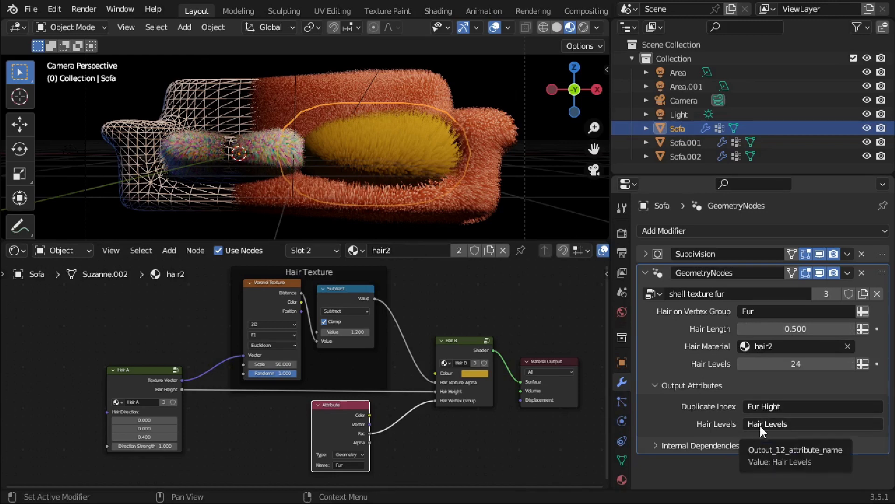
# Move the Hair A node slightly closer to the Hair Texture frame, and select the Subtract node inside that frame
pyautogui.moveTo(129, 370); pyautogui.dragTo(143, 367)
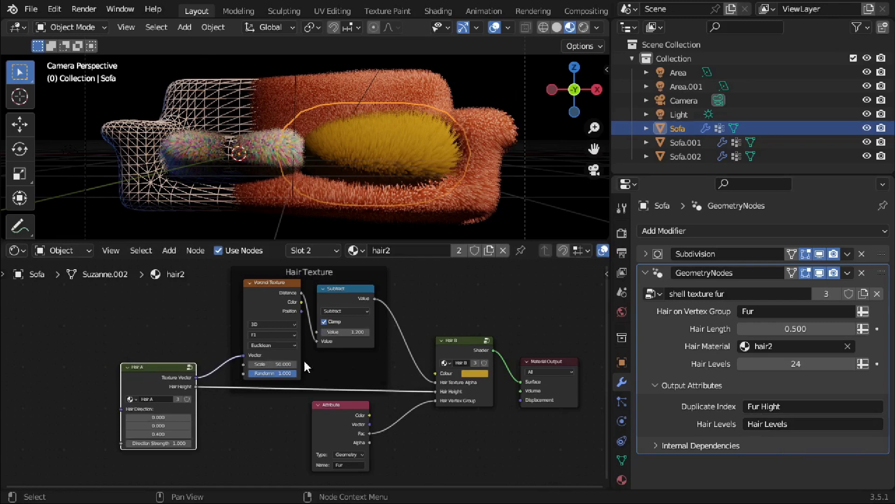
pyautogui.click(253, 300)
pyautogui.click(339, 300)
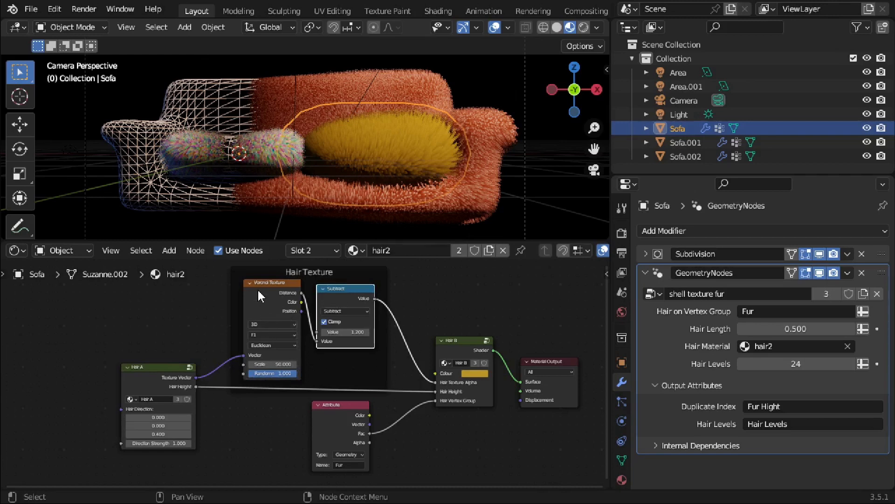
pyautogui.moveTo(258, 290)
pyautogui.mouseDown(button='middle')
pyautogui.moveTo(225, 497)
pyautogui.moveTo(275, 270)
pyautogui.moveTo(275, 306)
pyautogui.moveTo(257, 261)
pyautogui.moveTo(258, 290)
pyautogui.mouseUp(button='middle')
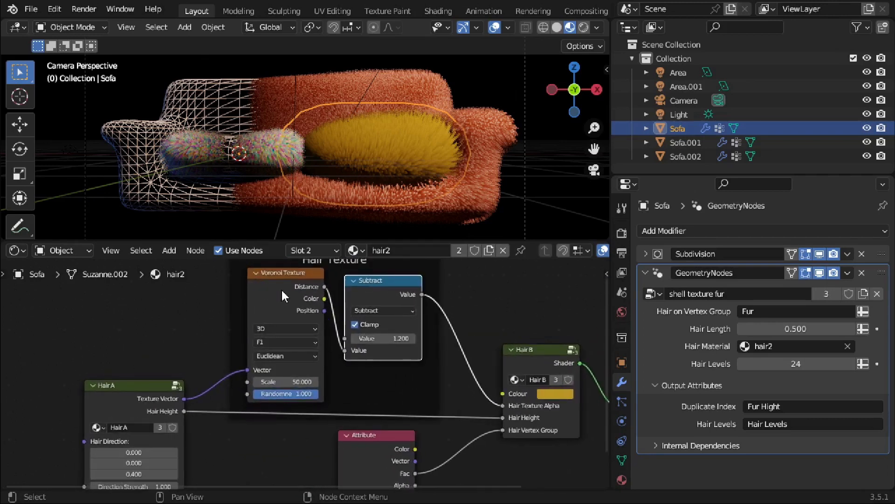
# Set the Voronoi Texture's Scale to 20 and the Subtract node's Value to 1.3 in the hair2 material
pyautogui.scroll(-1, 282, 296)
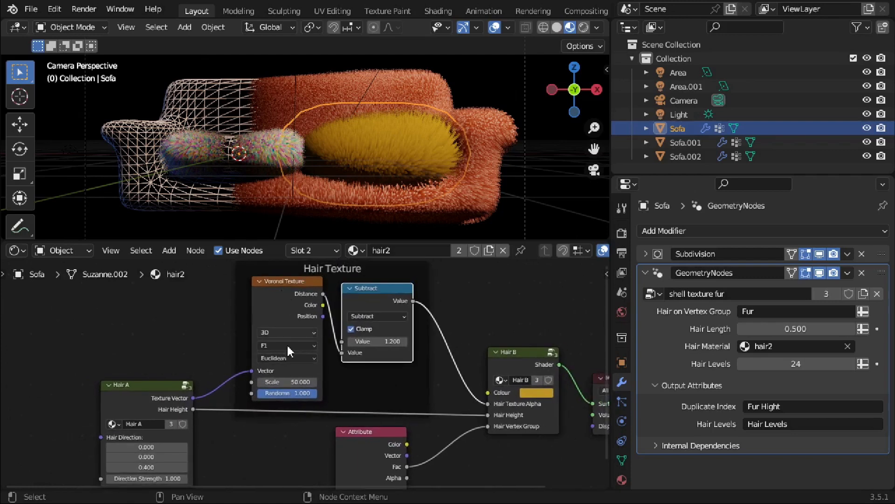
pyautogui.moveTo(289, 381); pyautogui.dragTo(233, 382)
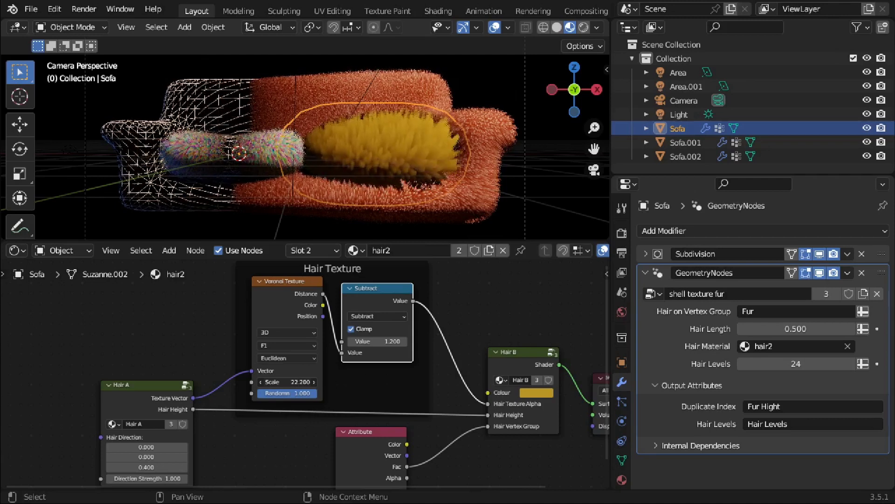
pyautogui.click(296, 382)
pyautogui.write('20')
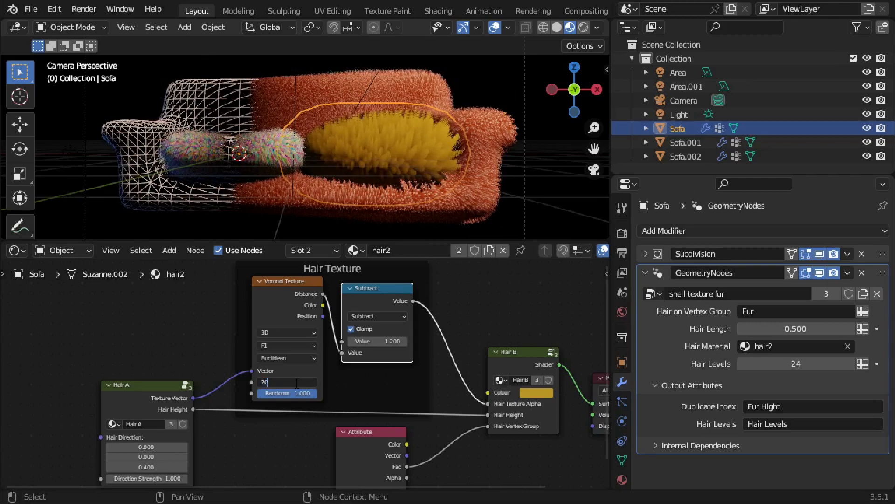
pyautogui.press('Return')
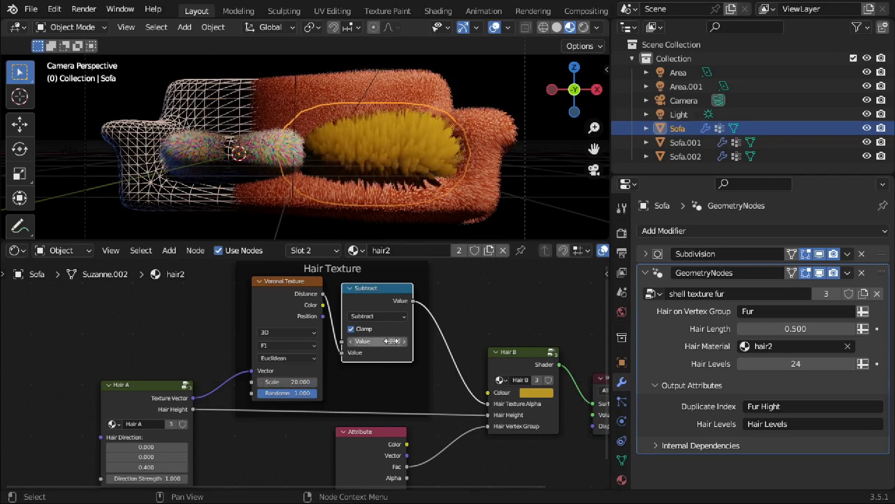
pyautogui.moveTo(381, 340)
pyautogui.mouseDown()
pyautogui.moveTo(390, 340)
pyautogui.moveTo(382, 340)
pyautogui.mouseUp()
# Change the Colour of the Hair B node in the hair2 material to orange
pyautogui.keyDown('shift'); pyautogui.scroll(-3, 456, 396); pyautogui.keyUp('shift')
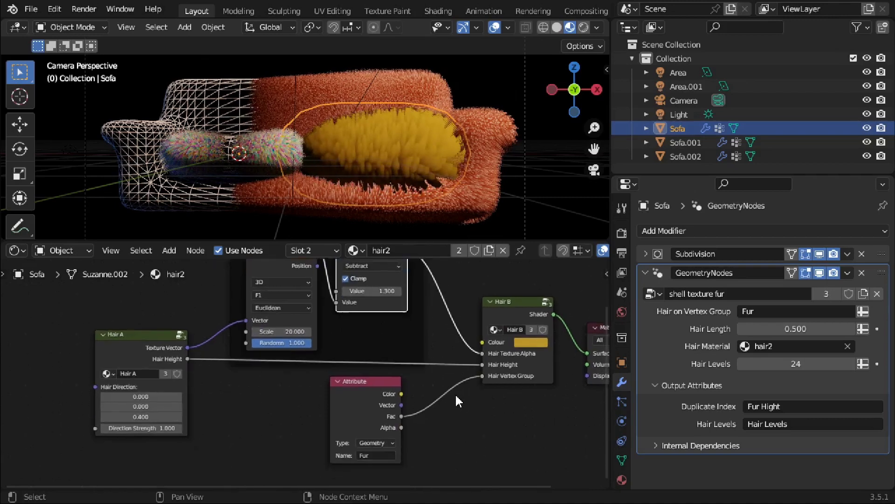
pyautogui.keyDown('shift'); pyautogui.scroll(2, 456, 400); pyautogui.keyUp('shift')
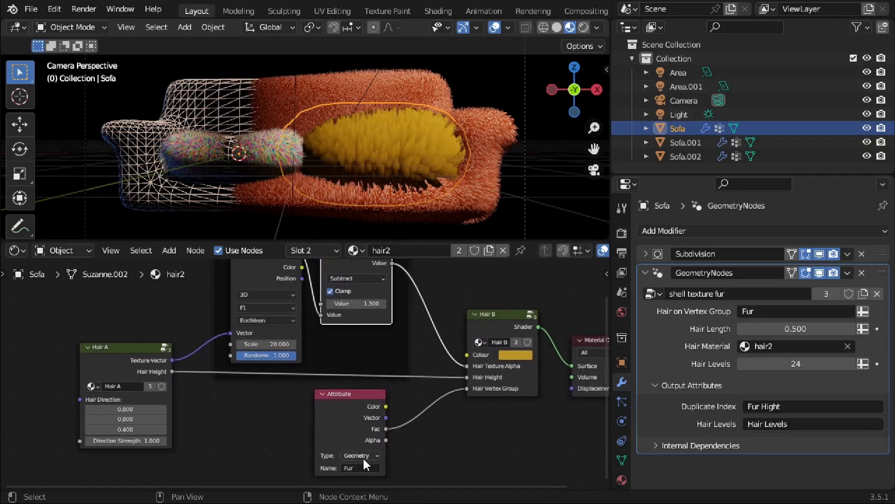
pyautogui.click(494, 313)
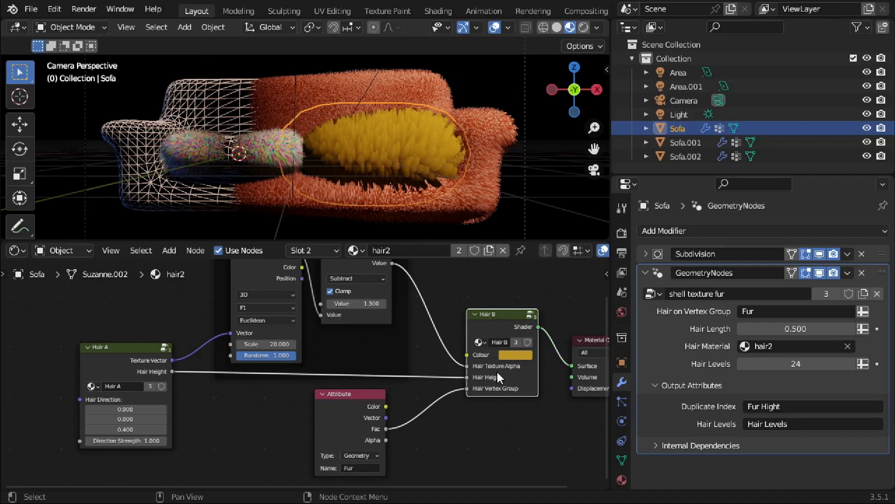
pyautogui.click(118, 353)
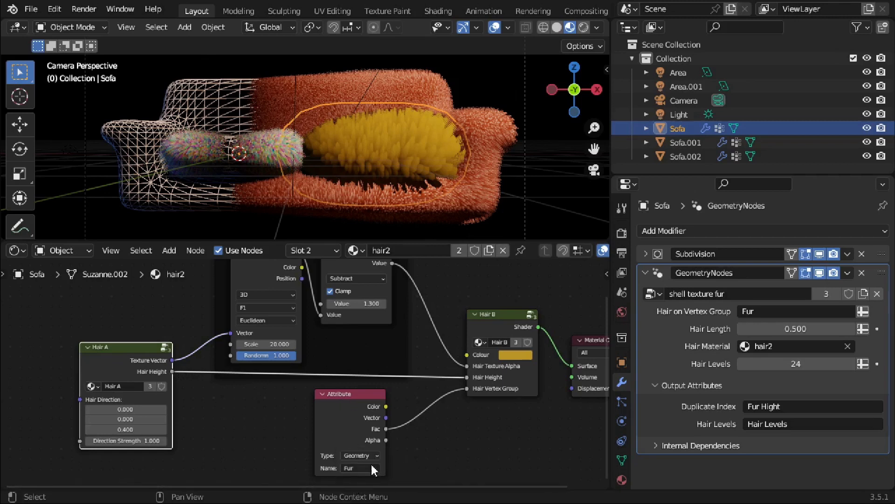
pyautogui.hscroll(2, 452, 441)
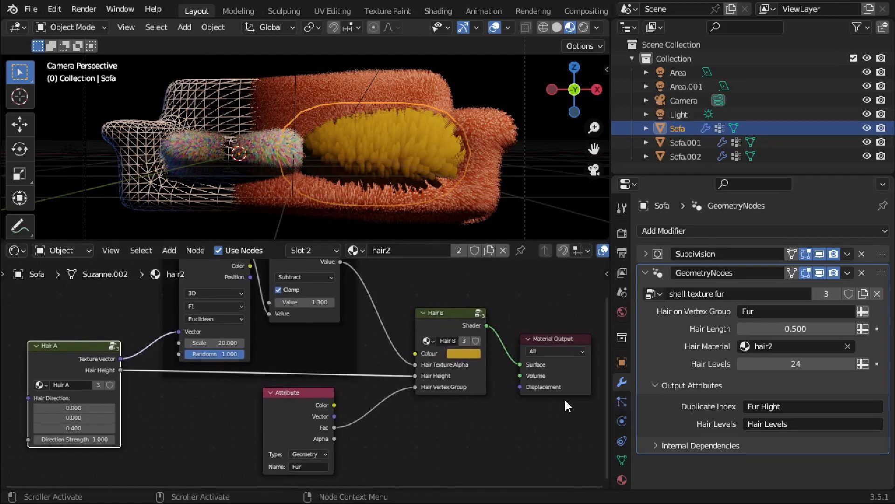
pyautogui.click(464, 353)
pyautogui.click(471, 275)
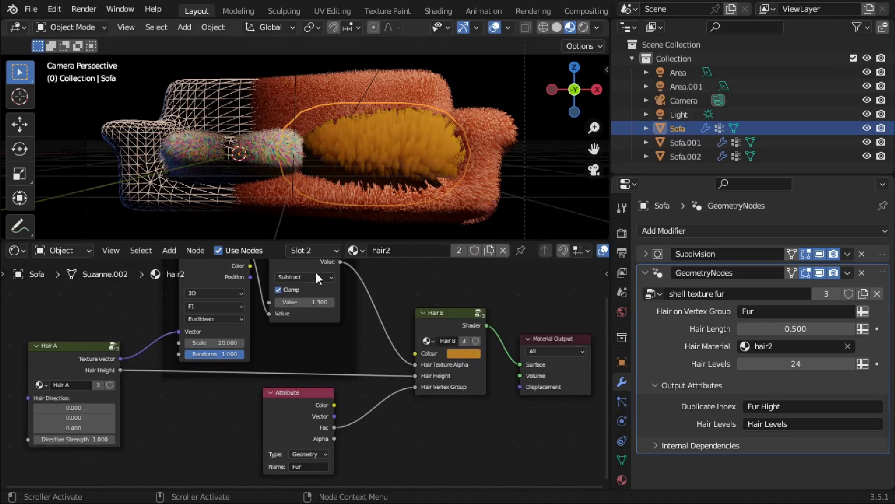
# Select the multicoloured cushion and examine how its hair1 material nodes are connected, including the Hair A direction values
pyautogui.click(244, 151)
pyautogui.moveTo(359, 318); pyautogui.dragTo(358, 318, button='middle')
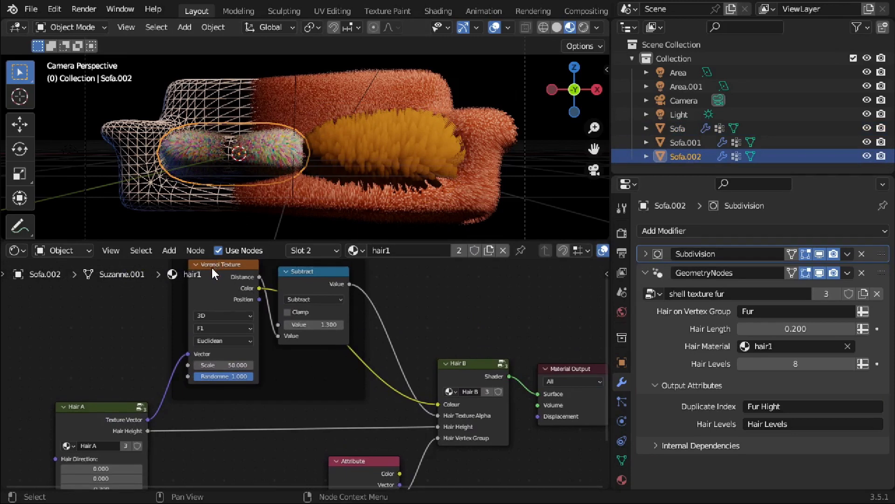
pyautogui.moveTo(507, 466); pyautogui.dragTo(545, 463, button='middle')
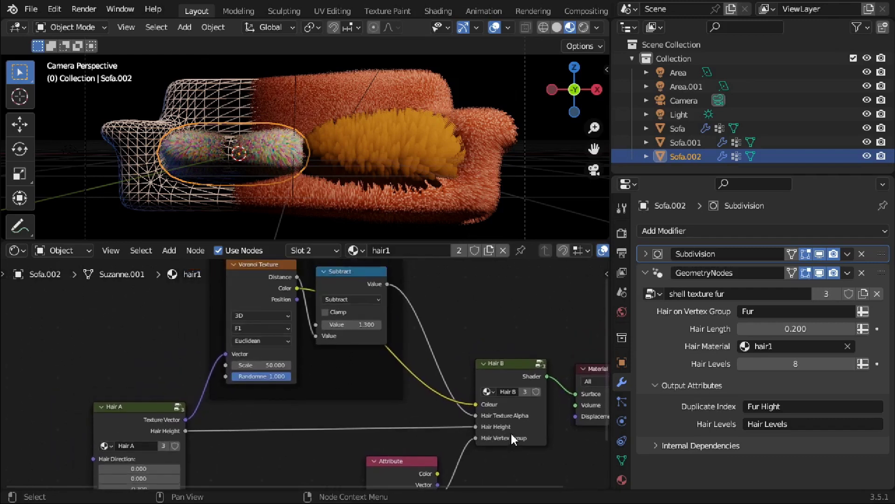
pyautogui.keyDown('shift'); pyautogui.scroll(-5, 512, 437); pyautogui.keyUp('shift')
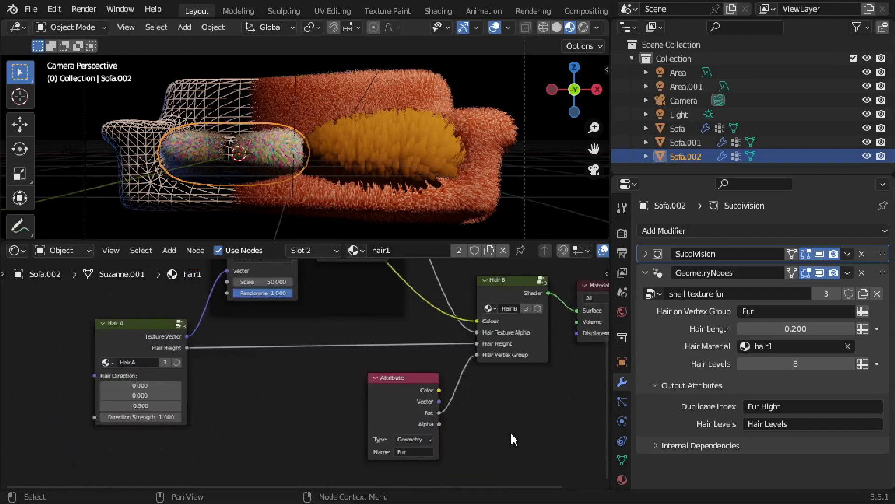
pyautogui.scroll(3, 512, 440)
pyautogui.hscroll(-4, 511, 433)
pyautogui.scroll(-2, 511, 433)
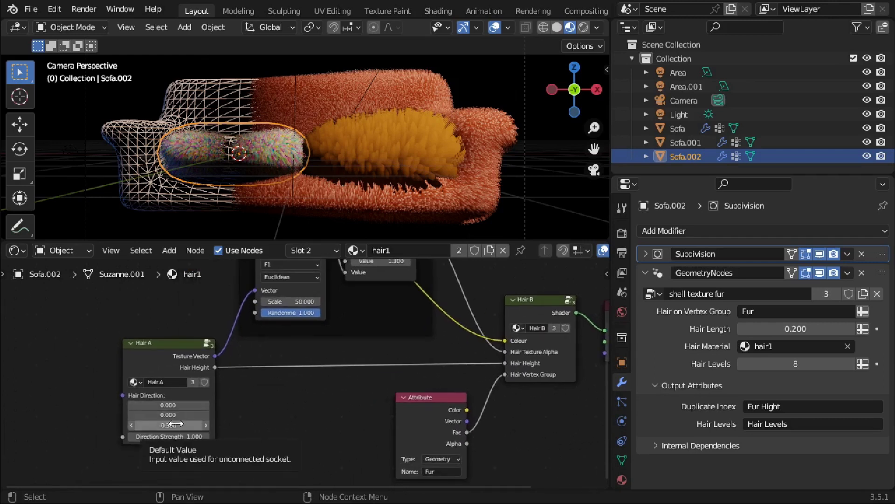
# Select the yellow cushion and set the Hair Direction of its Hair A node to 0.9, 0 and 1.1
pyautogui.click(376, 154)
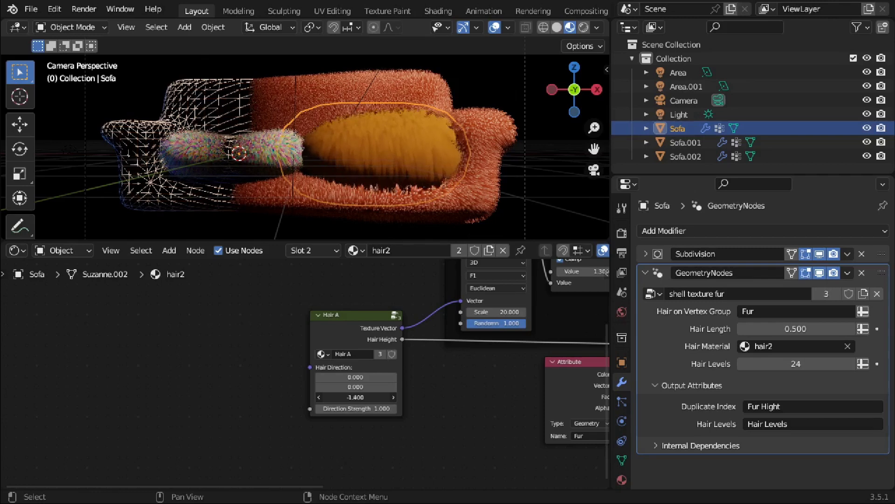
pyautogui.moveTo(325, 397); pyautogui.dragTo(364, 397)
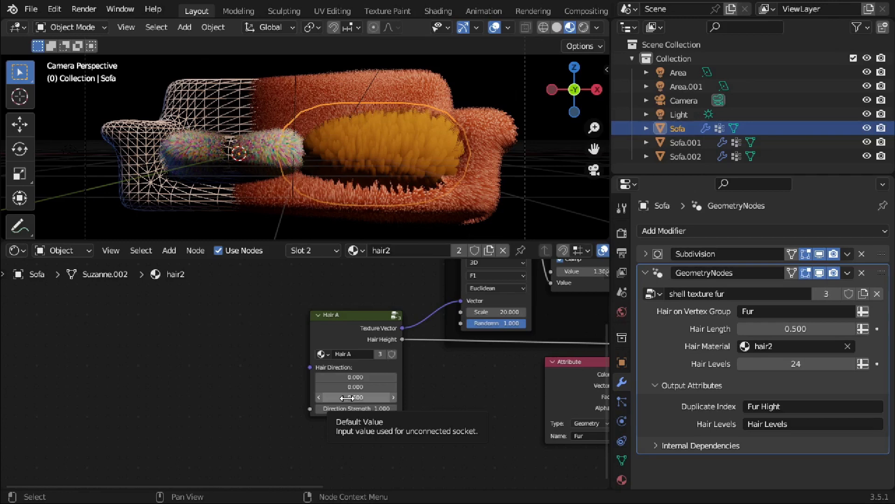
pyautogui.moveTo(348, 398); pyautogui.dragTo(345, 379)
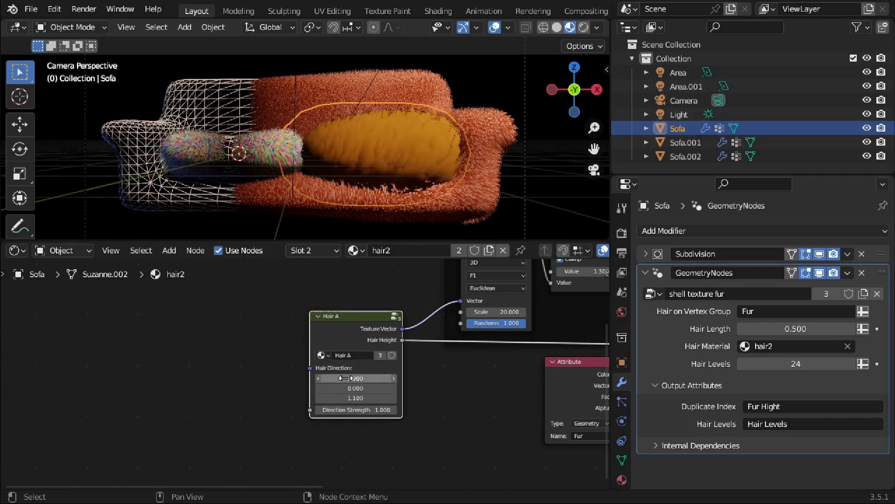
# Select the sofa body and examine the Texture Coordinate, Noise Texture and Subtract nodes feeding its Hair Direction
pyautogui.click(485, 198)
pyautogui.scroll(-6, 378, 371)
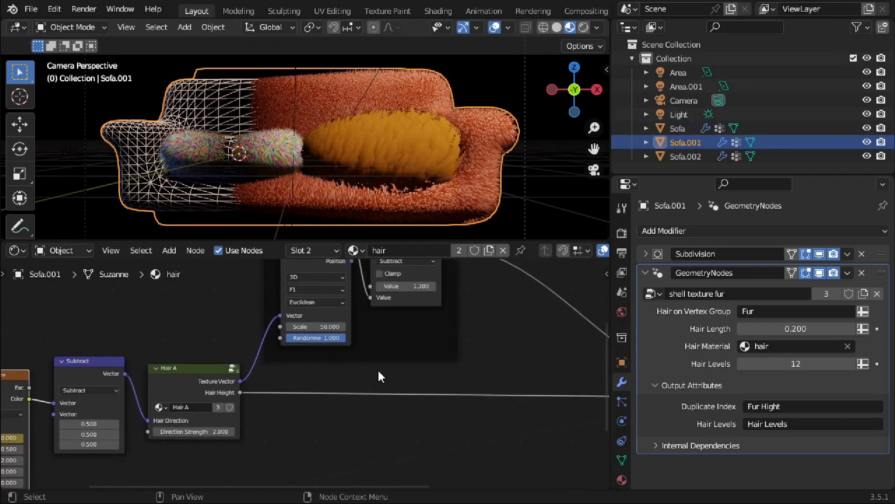
pyautogui.hscroll(-5, 379, 375)
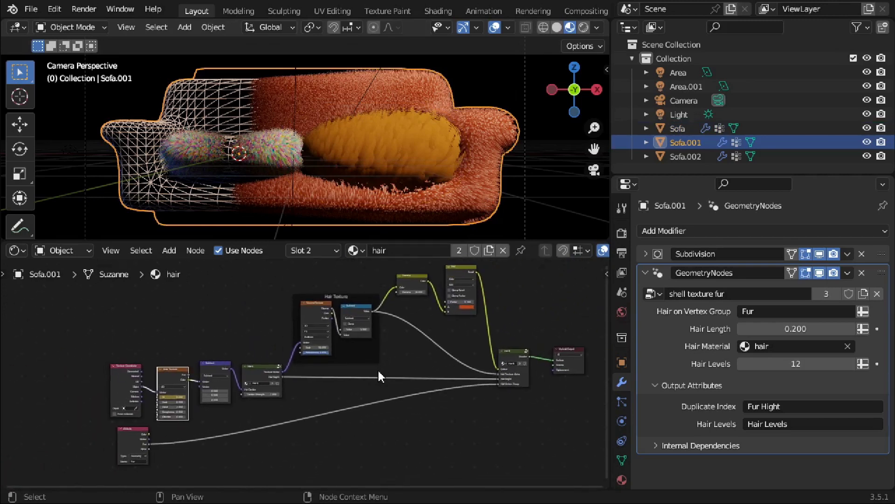
pyautogui.scroll(4, 379, 376)
pyautogui.scroll(3, 379, 376)
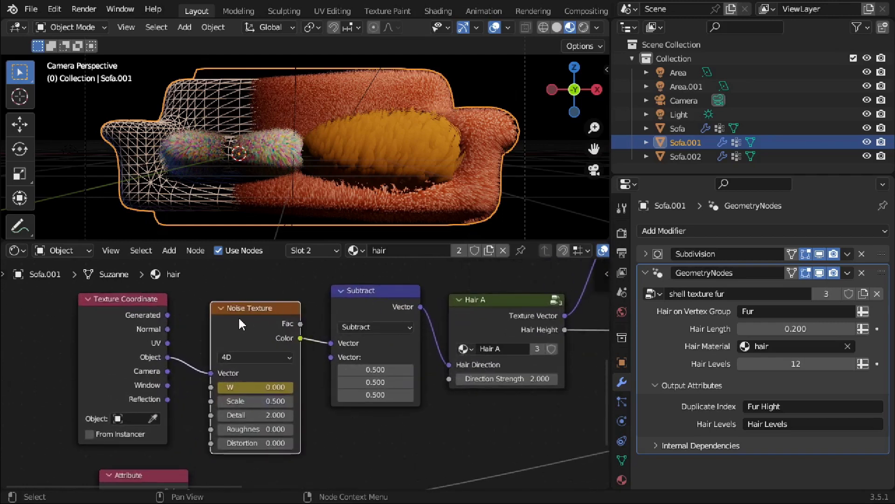
# Set the W value of the Noise Texture node in the sofa's hair material to 6.3
pyautogui.click(362, 303)
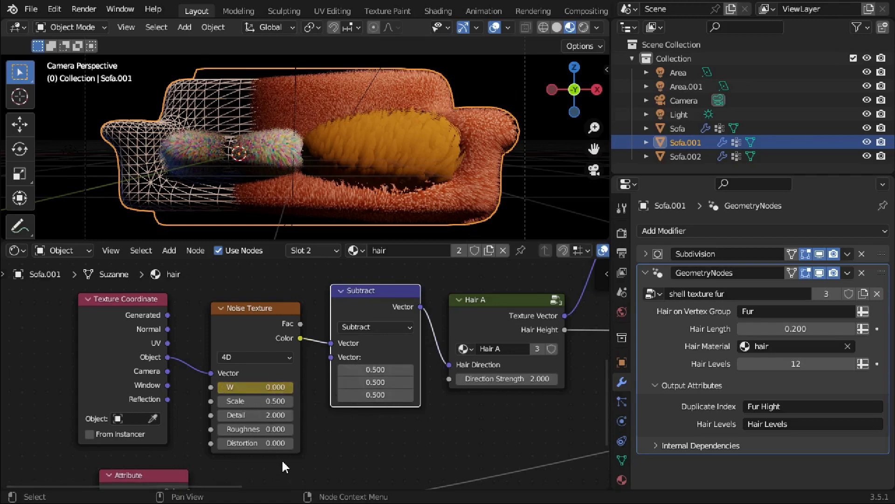
pyautogui.moveTo(277, 387); pyautogui.dragTo(316, 387)
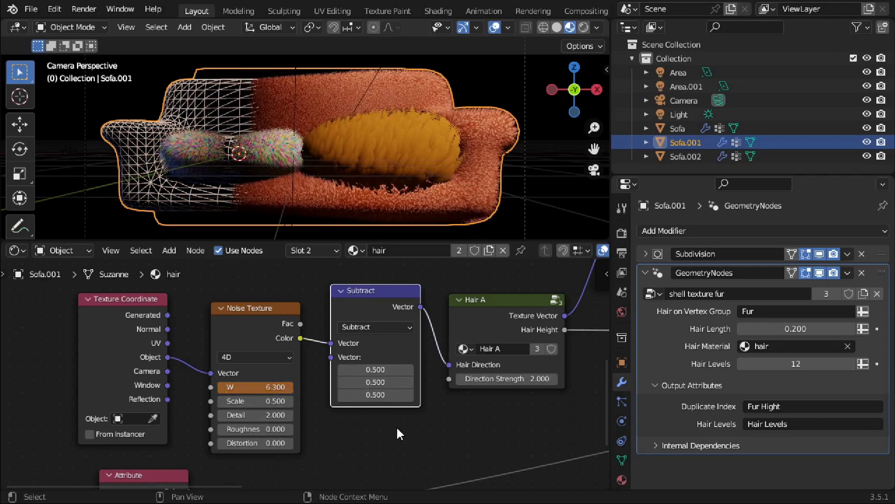
# Set the Direction Strength of the Hair A node to 0.5
pyautogui.scroll(-3, 395, 427)
pyautogui.scroll(4, 396, 427)
pyautogui.hscroll(3, 395, 427)
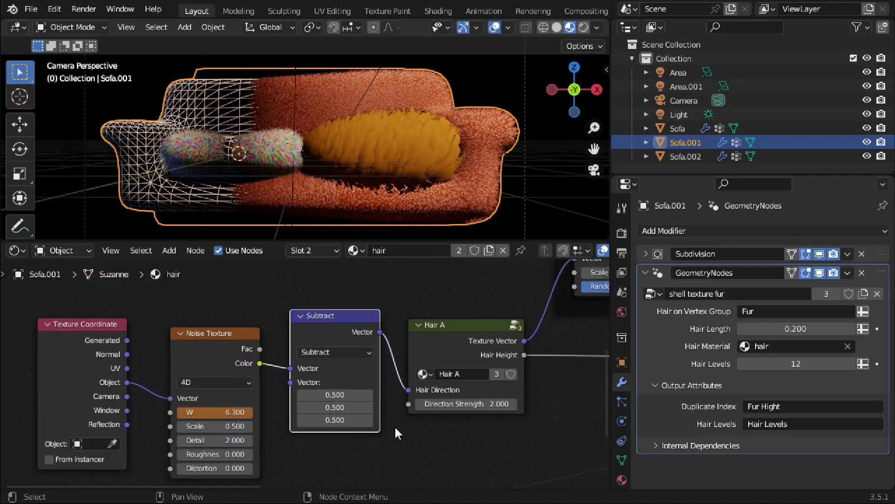
pyautogui.moveTo(426, 395); pyautogui.dragTo(408, 395)
pyautogui.doubleClick(436, 392)
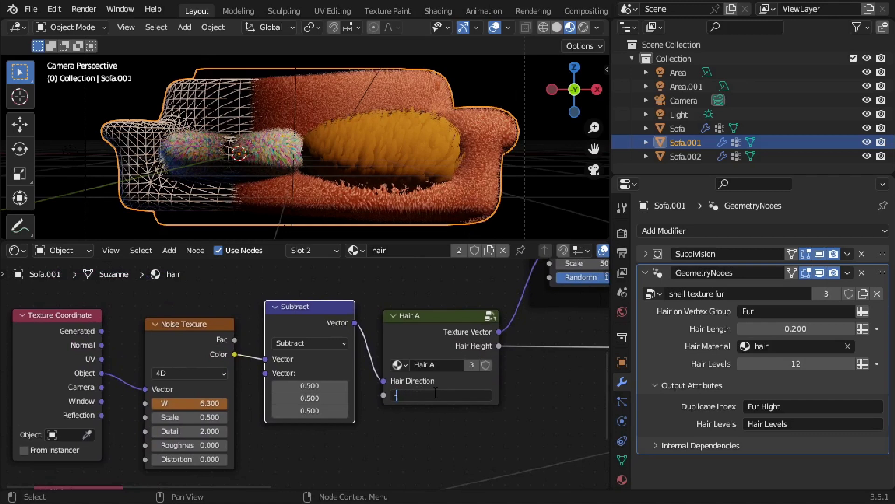
pyautogui.press('Return')
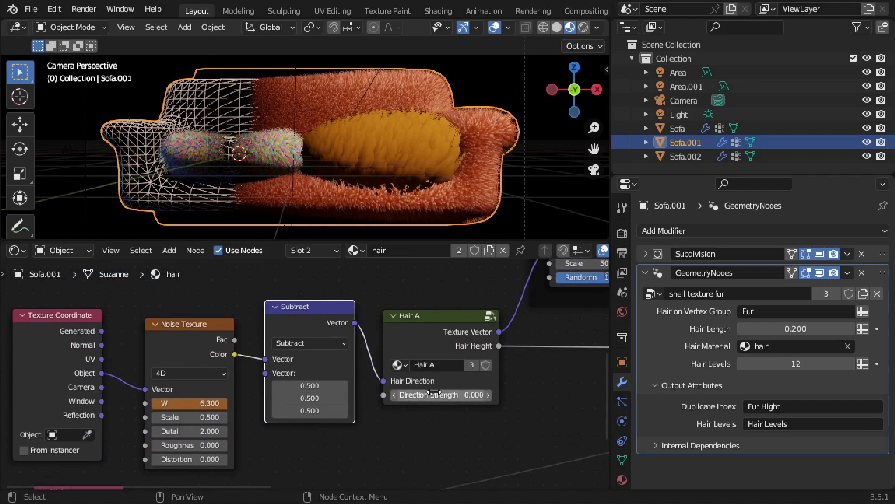
pyautogui.click(433, 395)
pyautogui.press('BackSpace')
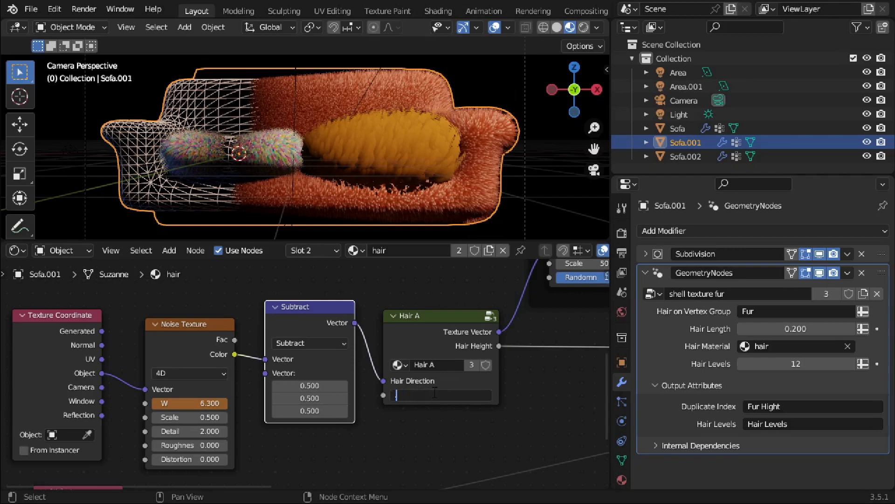
pyautogui.press('Return')
# Examine the Attribute node and how the Hair Texture, Gamma and Add nodes feed the Hair B node in the hair material
pyautogui.scroll(-5, 434, 393)
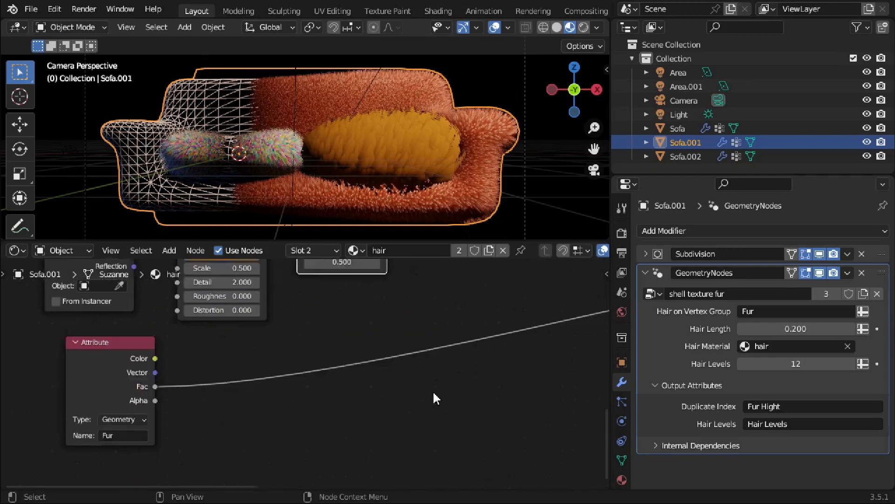
pyautogui.scroll(3, 434, 393)
pyautogui.scroll(-3, 433, 394)
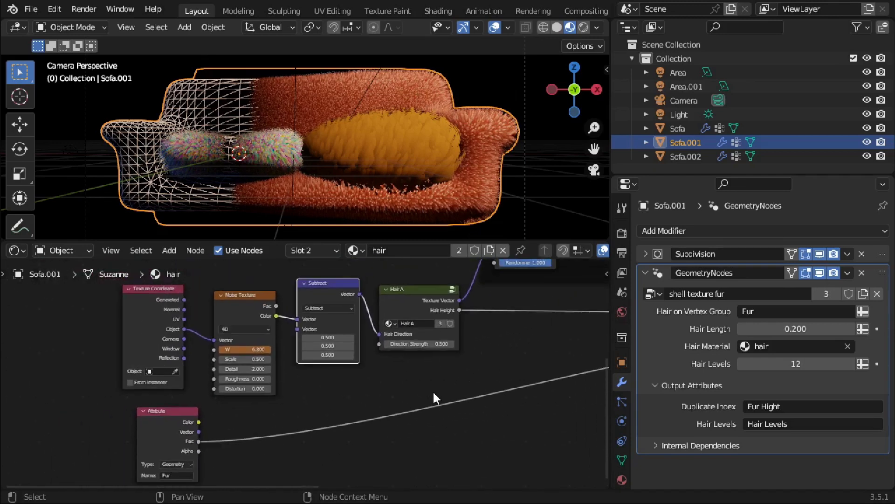
pyautogui.scroll(2, 434, 393)
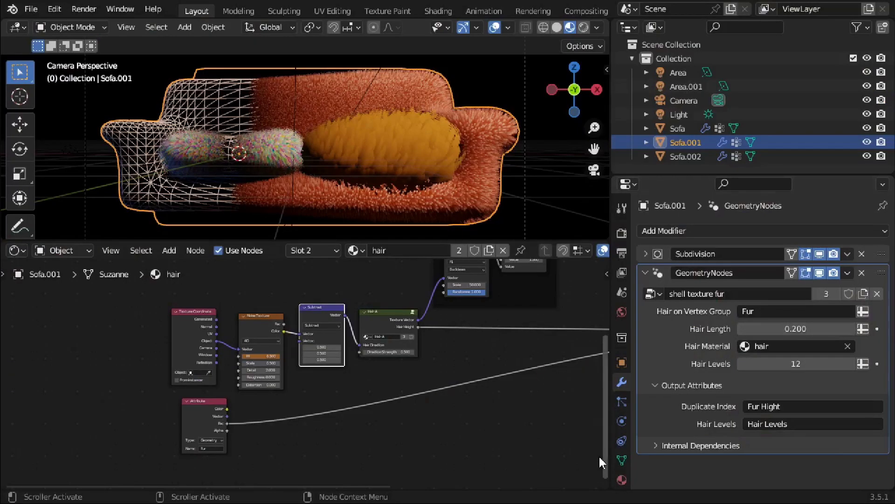
pyautogui.scroll(-1, 494, 319)
pyautogui.hscroll(5, 495, 318)
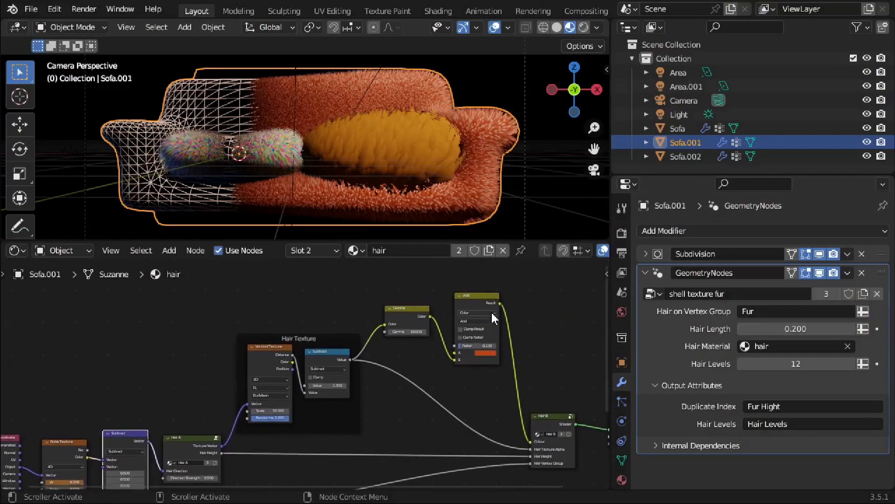
pyautogui.scroll(3, 494, 318)
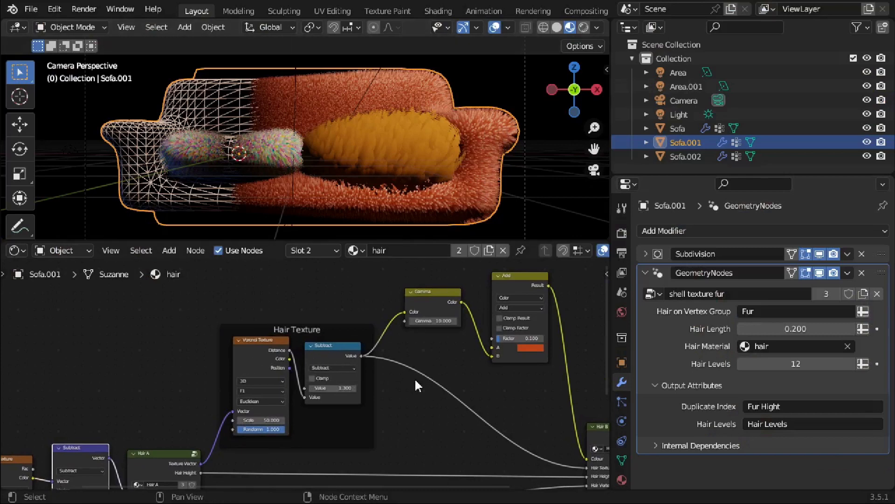
pyautogui.hscroll(4, 420, 389)
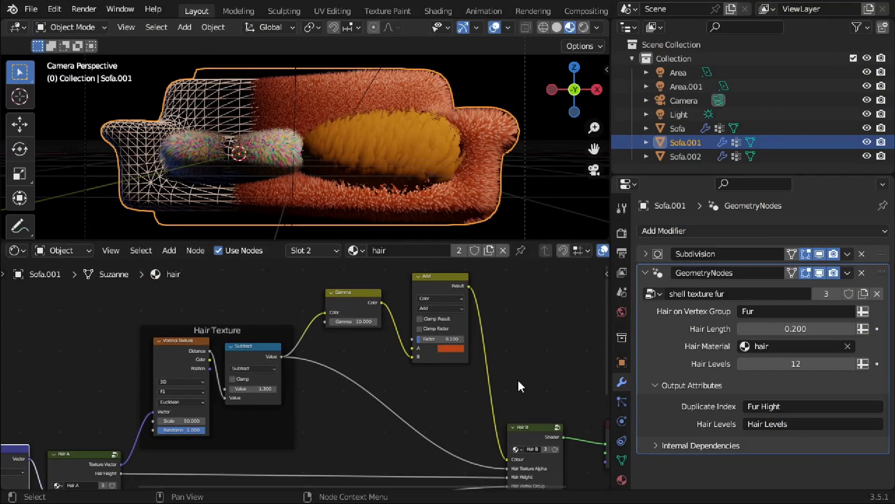
pyautogui.hscroll(3, 521, 386)
pyautogui.hscroll(2, 521, 386)
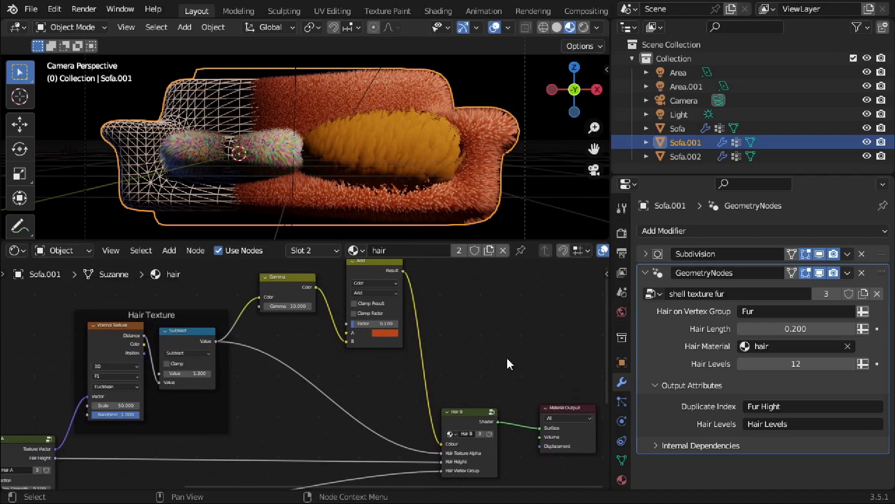
# Move the Fur Attribute node close to the Hair B node, beside the Hair Vertex Group input it feeds
pyautogui.keyDown('shift'); pyautogui.scroll(-6, 490, 364); pyautogui.keyUp('shift')
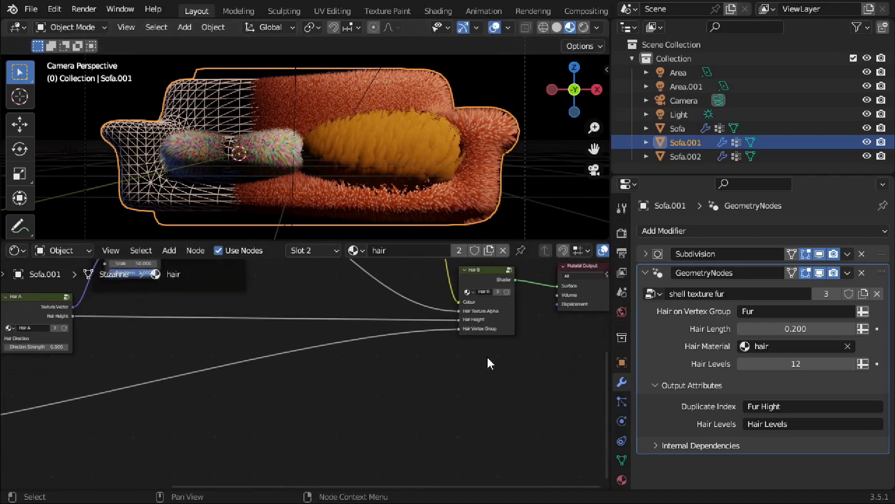
pyautogui.hscroll(-5, 490, 364)
pyautogui.scroll(2, 490, 364)
pyautogui.hscroll(1, 489, 364)
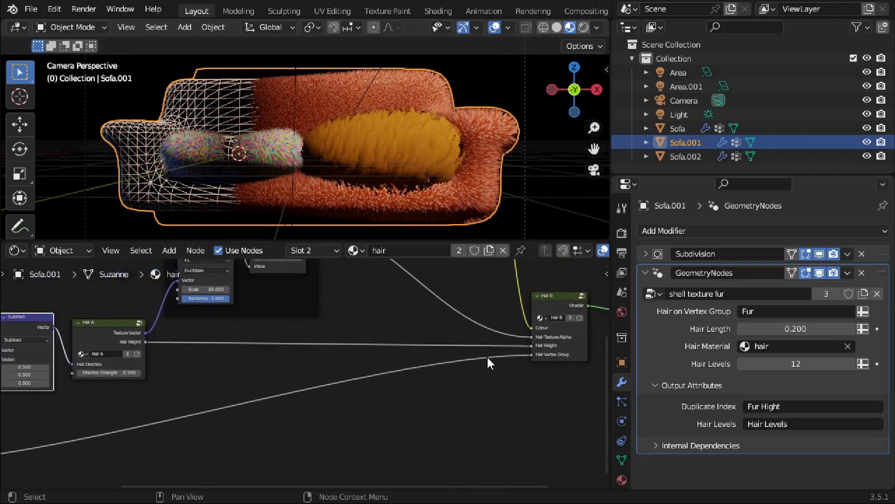
pyautogui.hscroll(-6, 488, 358)
pyautogui.keyDown('ctrl'); pyautogui.scroll(-4, 488, 358); pyautogui.keyUp('ctrl')
pyautogui.moveTo(78, 401); pyautogui.dragTo(523, 357)
pyautogui.hscroll(6, 523, 356)
pyautogui.scroll(2, 523, 357)
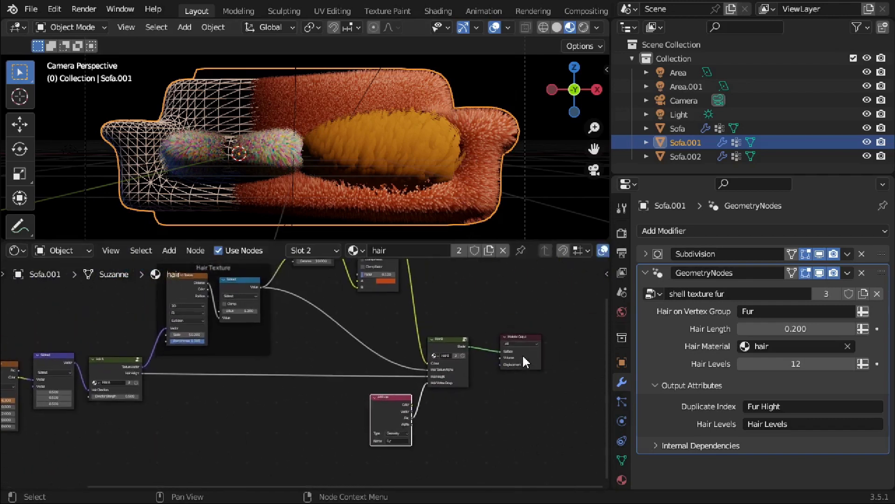
pyautogui.keyDown('ctrl'); pyautogui.hscroll(-3, 524, 361); pyautogui.keyUp('ctrl')
pyautogui.keyDown('shift'); pyautogui.scroll(3, 524, 361); pyautogui.keyUp('shift')
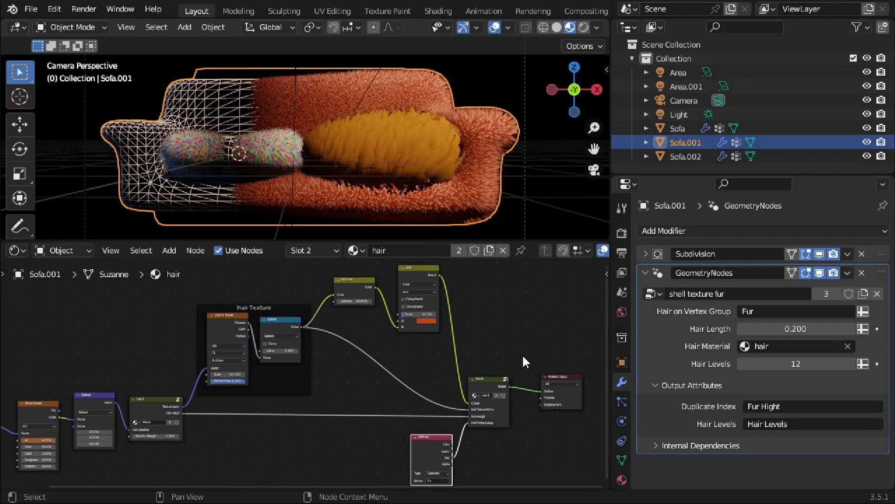
pyautogui.scroll(-1, 524, 356)
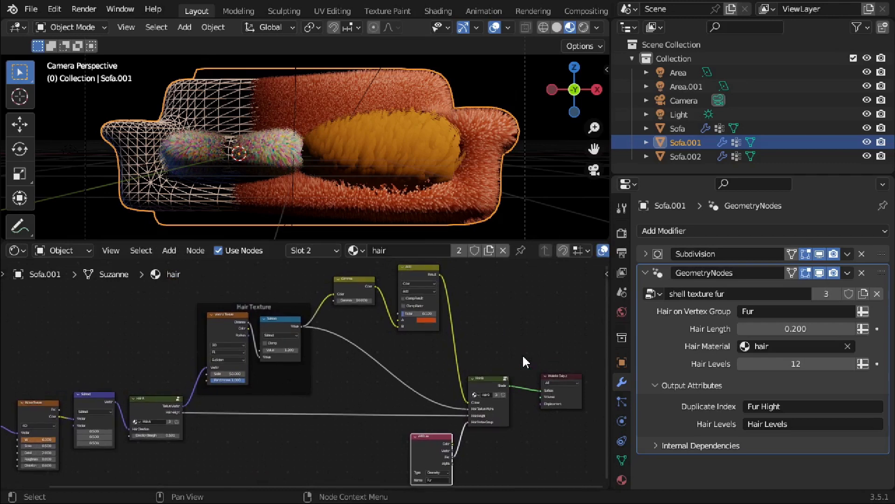